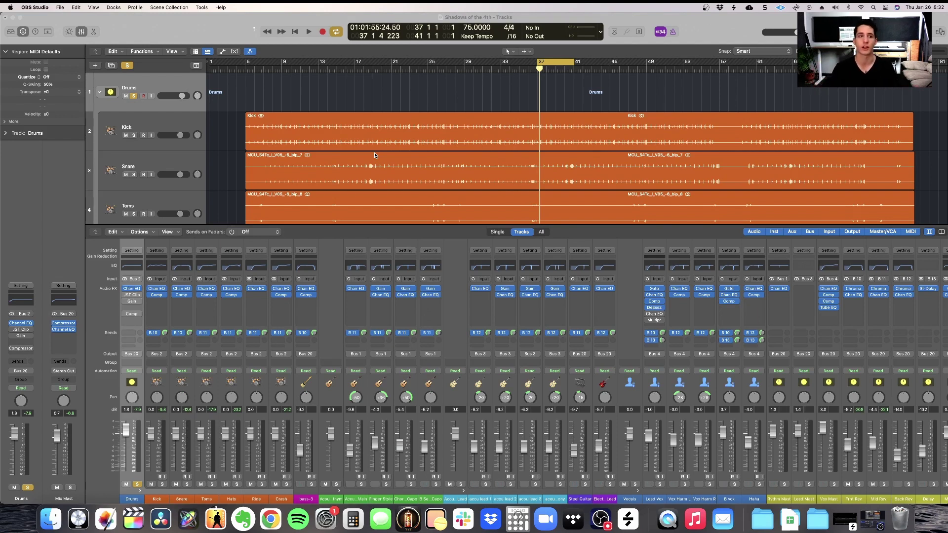
Open the Drums bus's JST Clip plugin and place its window above the mixer.
{"action": "left_click", "coordinate": [168, 87]}
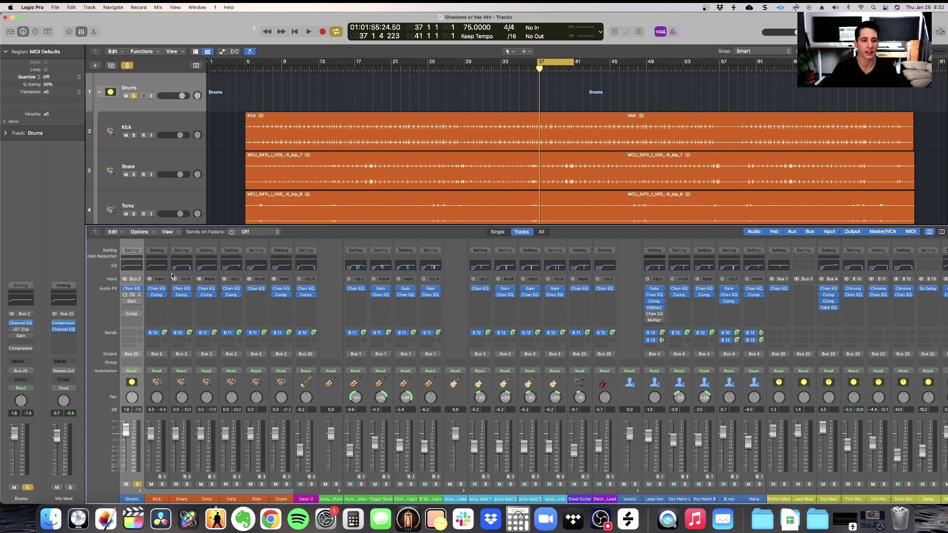
{"action": "left_click", "coordinate": [131, 295]}
{"action": "left_click_drag", "start_coordinate": [716, 163], "coordinate": [691, 102]}
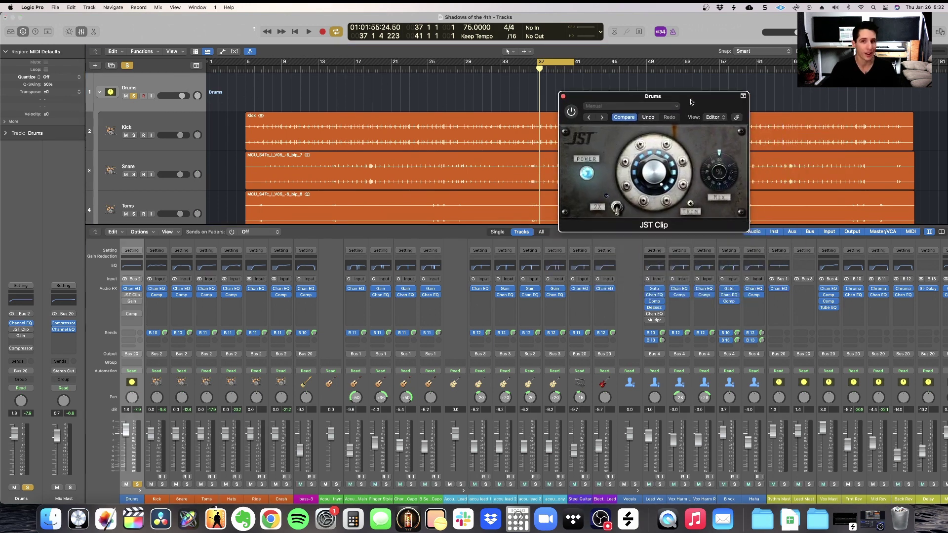
Open the Drums bus's Gain plugin below JST Clip, keeping JST Clip in front.
{"action": "left_click", "coordinate": [131, 302]}
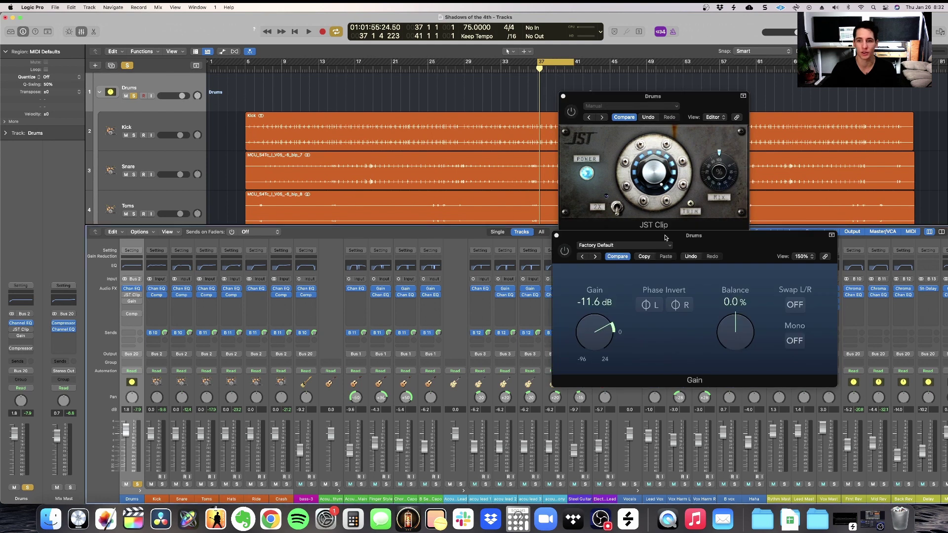
{"action": "mouse_move", "coordinate": [665, 238]}
{"action": "left_mouse_down"}
{"action": "mouse_move", "coordinate": [691, 235]}
{"action": "mouse_move", "coordinate": [672, 241]}
{"action": "left_mouse_up"}
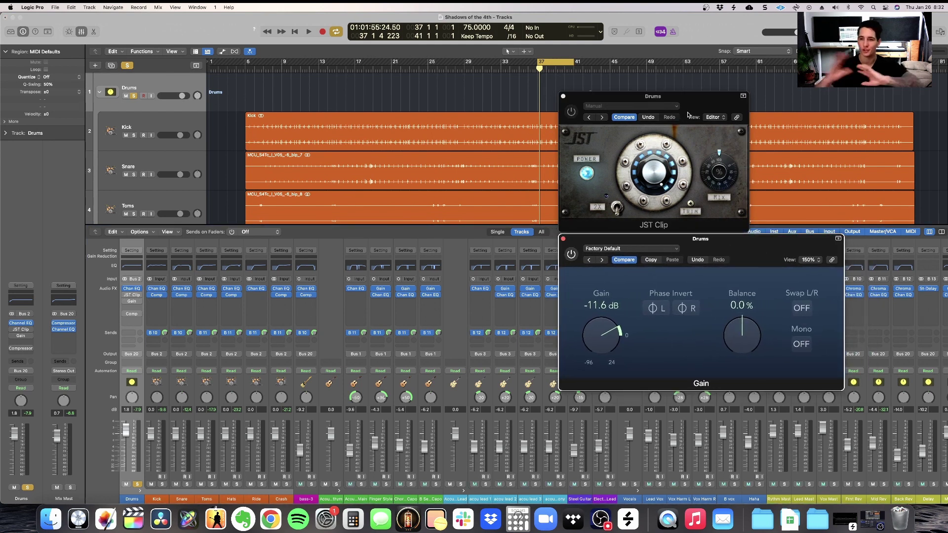
{"action": "left_click", "coordinate": [623, 129]}
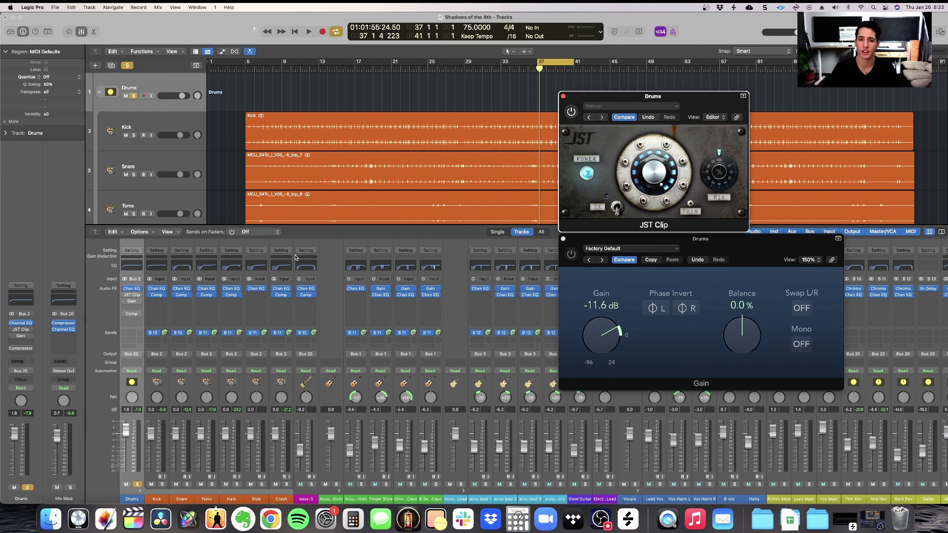
{"action": "mouse_move", "coordinate": [124, 296]}
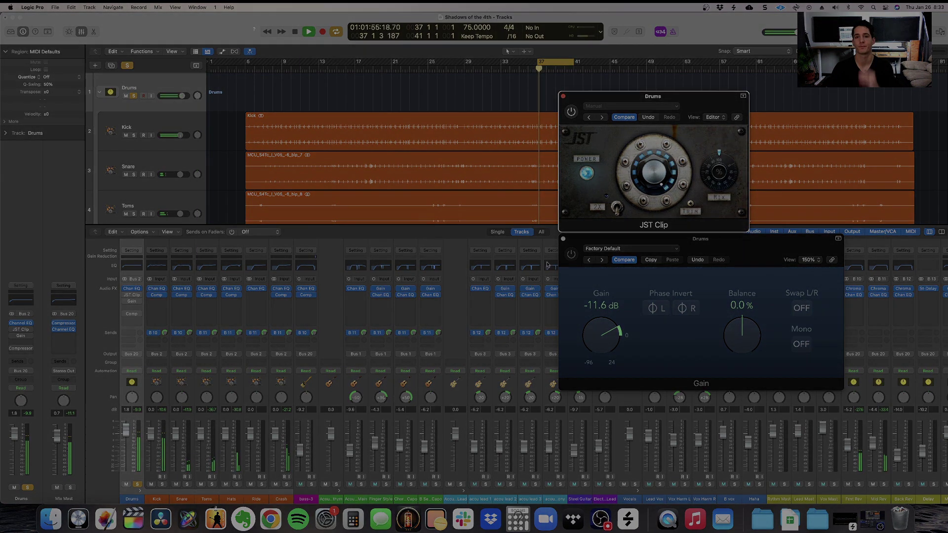
Play the drums, bypass-toggle JST Clip on the Drums strip to compare, then stop playback.
{"action": "key", "text": "space"}
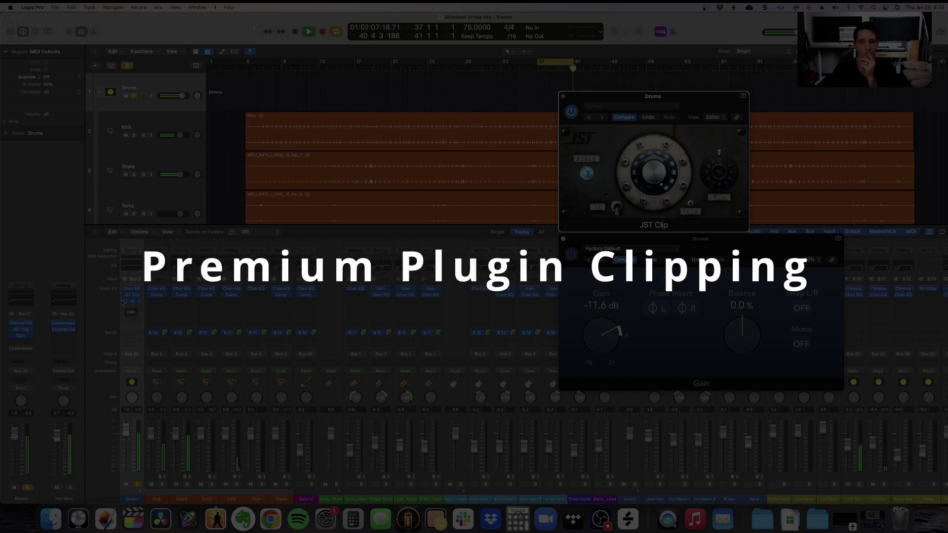
{"action": "left_click", "coordinate": [123, 301]}
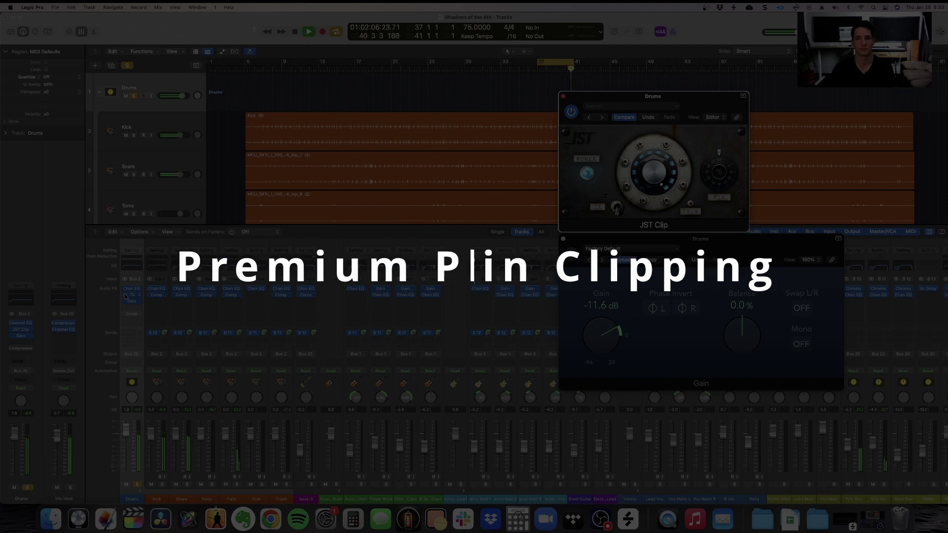
{"action": "key", "text": "space"}
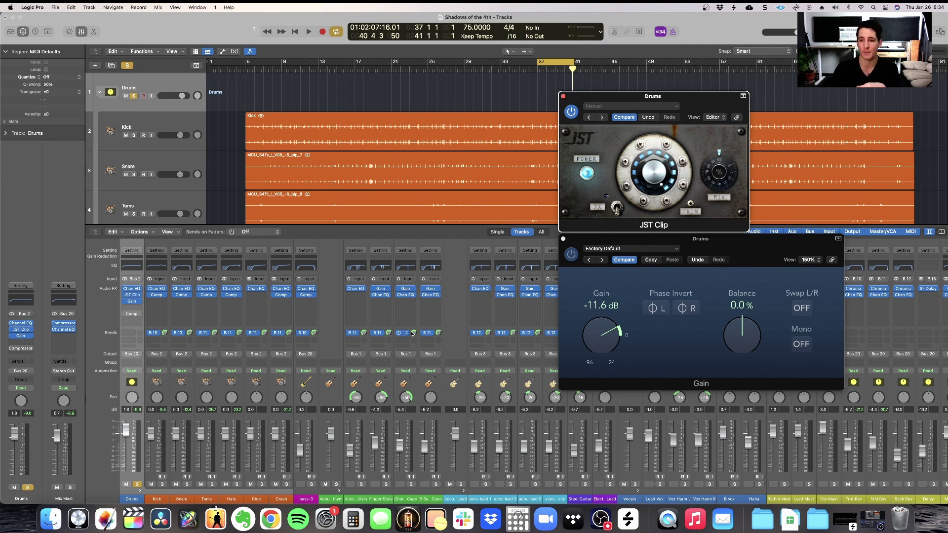
Switch between the Gain and JST Clip windows, then close both plugin windows.
{"action": "left_click", "coordinate": [572, 254]}
{"action": "left_click", "coordinate": [704, 97]}
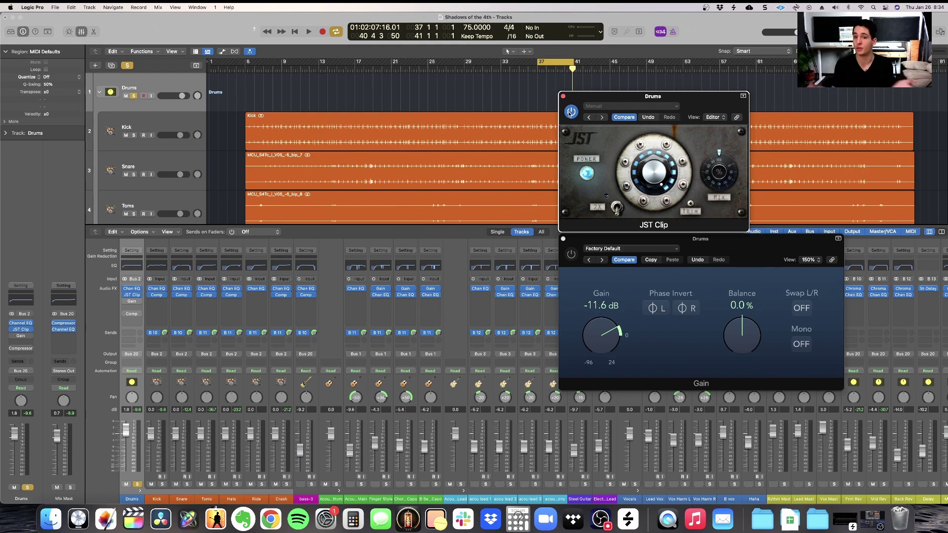
{"action": "left_click", "coordinate": [709, 242]}
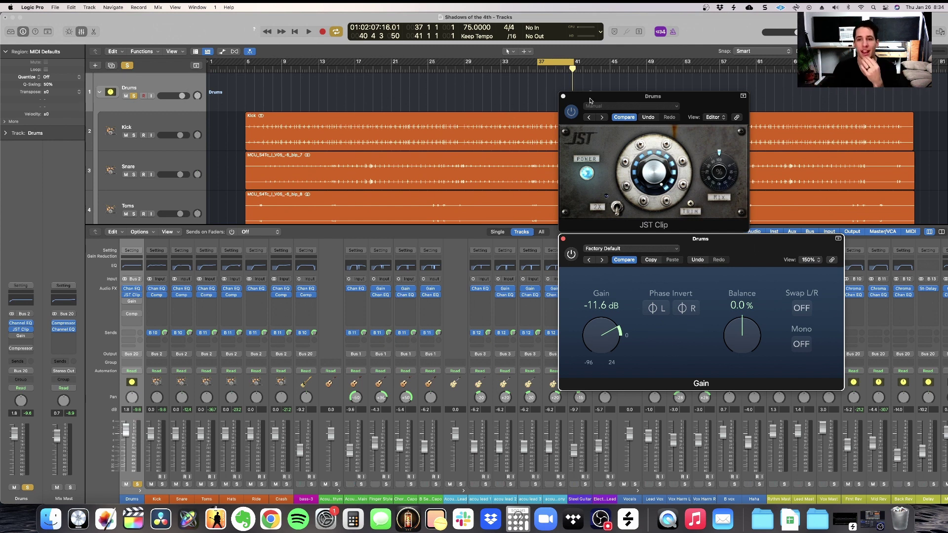
{"action": "left_click", "coordinate": [708, 105]}
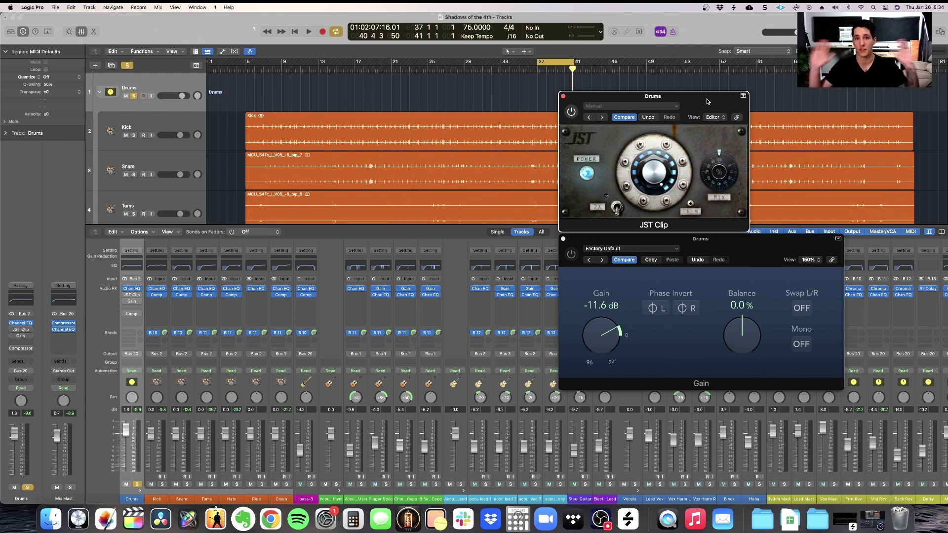
{"action": "left_click", "coordinate": [692, 244]}
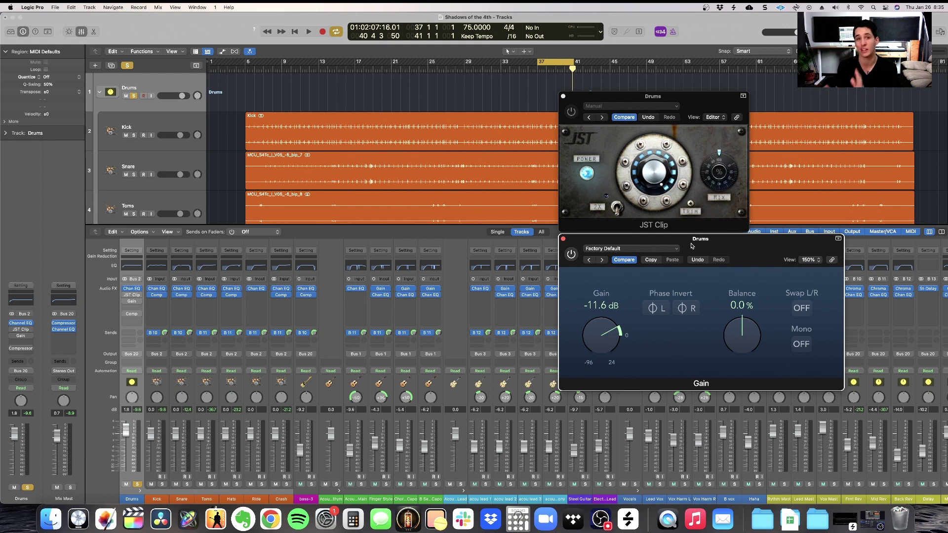
{"action": "left_click", "coordinate": [592, 101]}
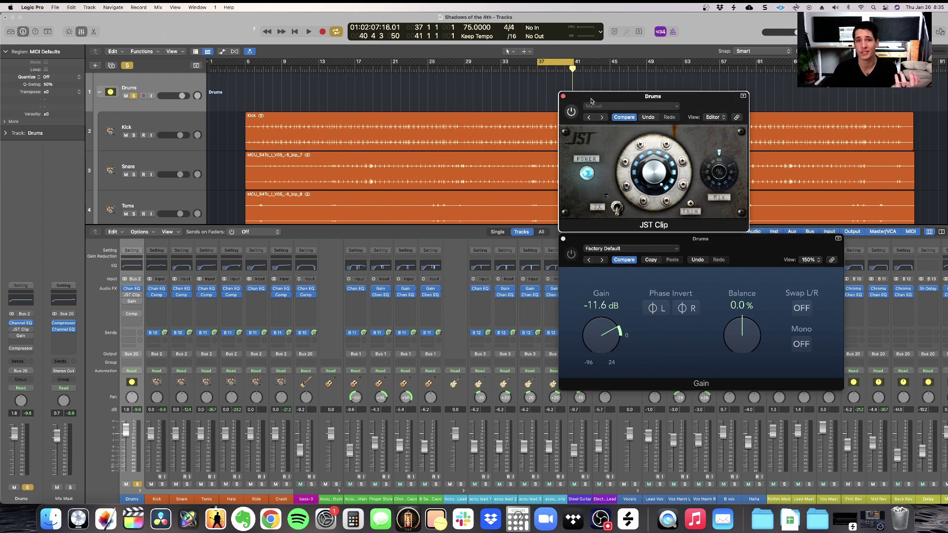
{"action": "left_click", "coordinate": [705, 247]}
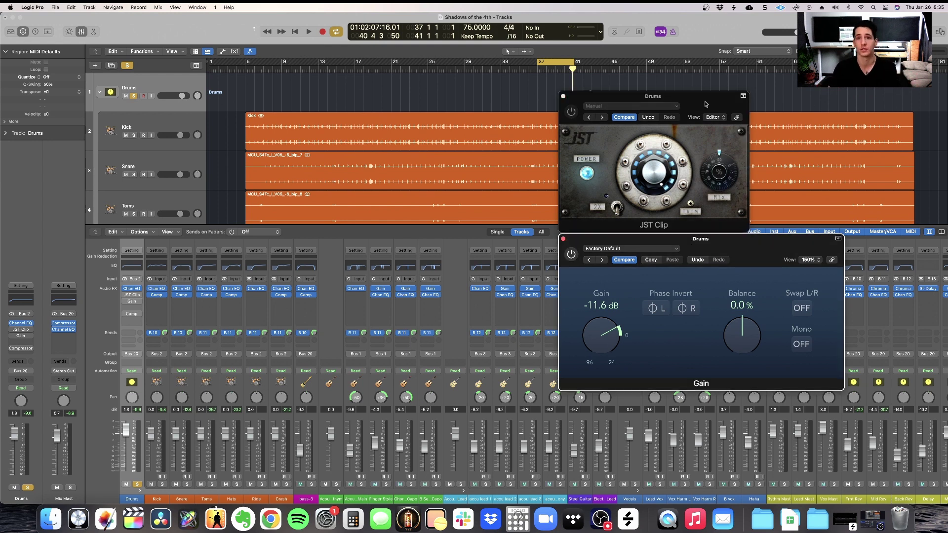
{"action": "left_click", "coordinate": [648, 130]}
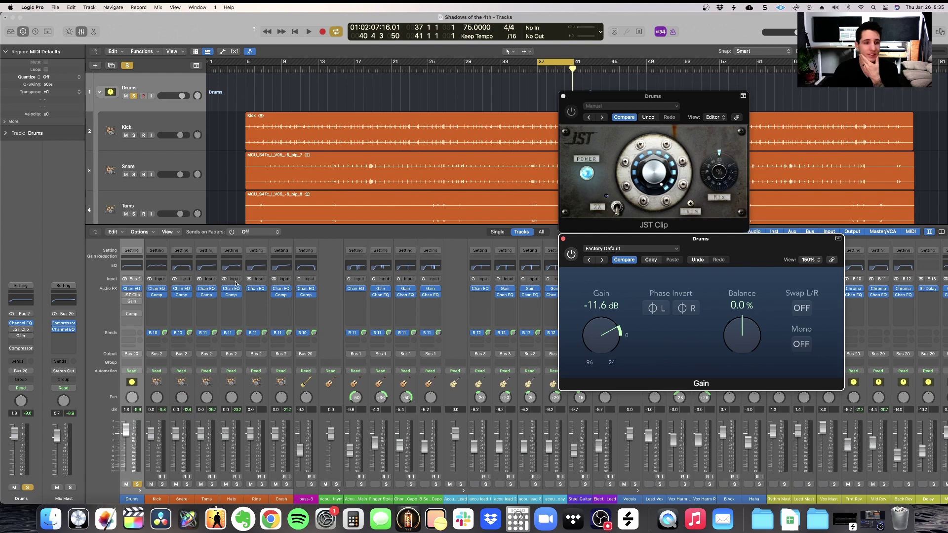
{"action": "left_click", "coordinate": [563, 96]}
{"action": "left_click", "coordinate": [563, 239]}
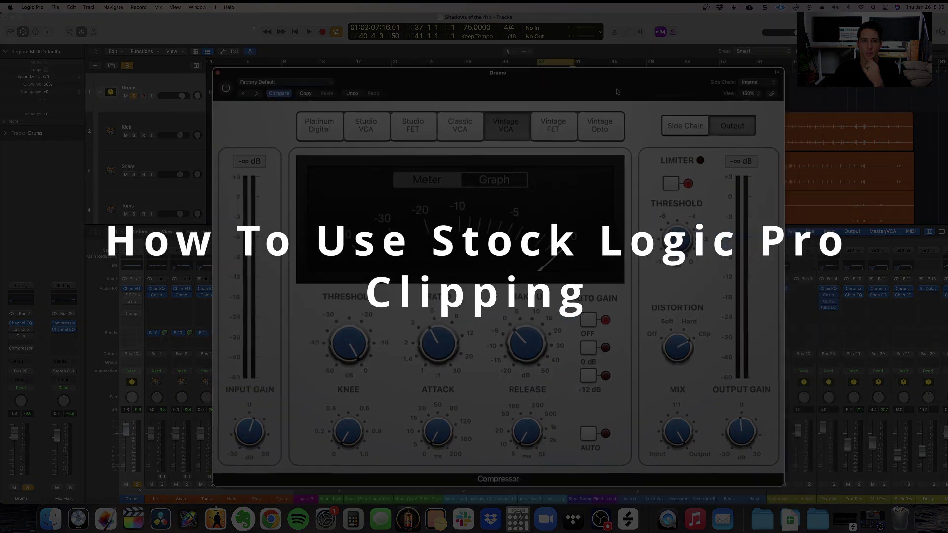
Set the Drums Compressor's Distortion knob to Clip and lower its Ratio to 1:1.
{"action": "left_click_drag", "start_coordinate": [617, 92], "coordinate": [647, 83]}
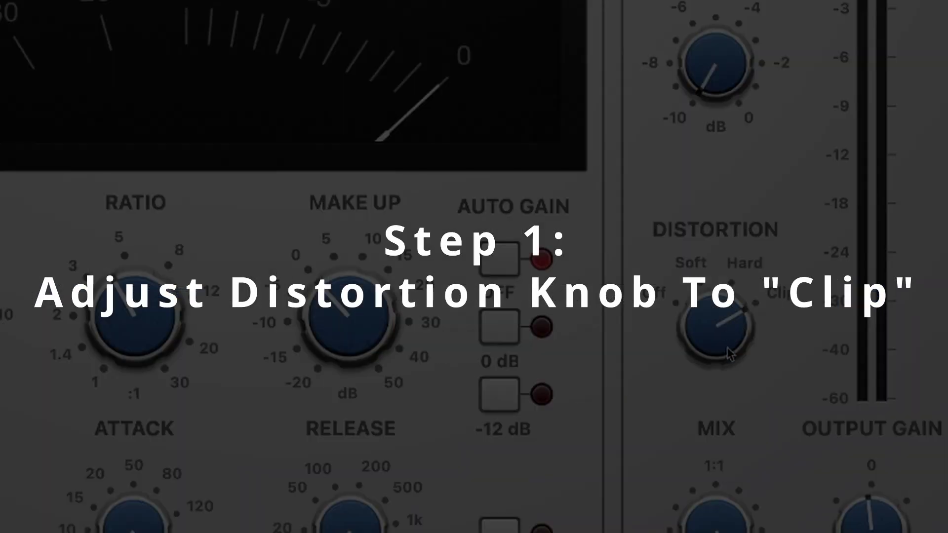
{"action": "left_click_drag", "start_coordinate": [716, 346], "coordinate": [713, 394]}
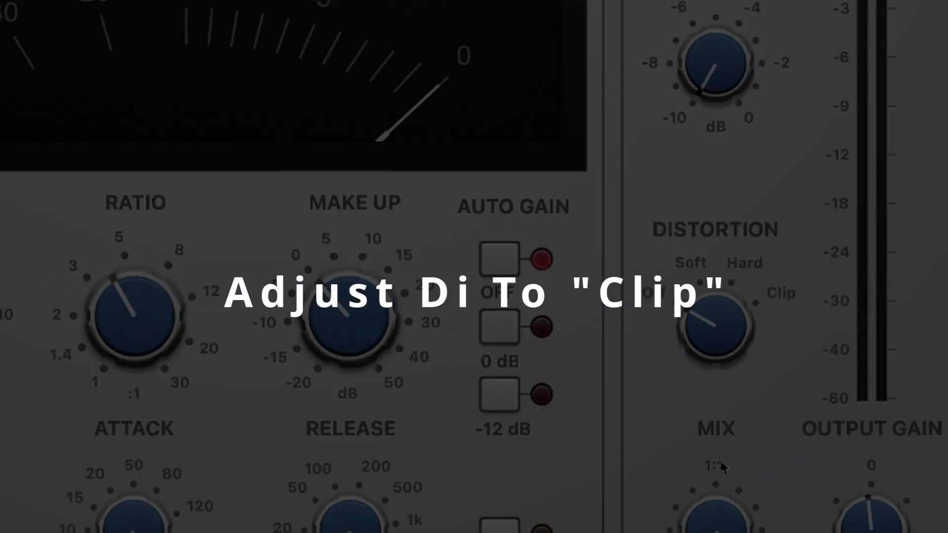
{"action": "left_click", "coordinate": [668, 304]}
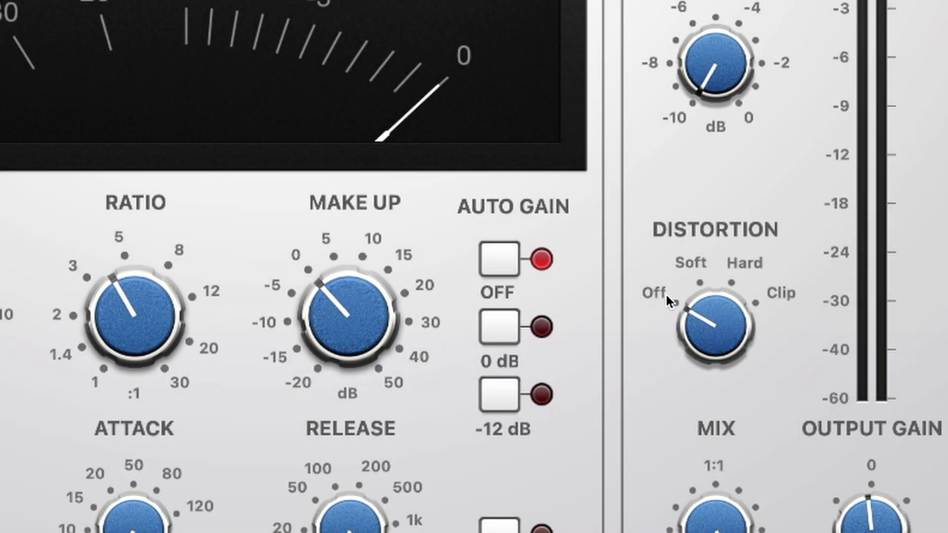
{"action": "left_click_drag", "start_coordinate": [669, 301], "coordinate": [711, 332]}
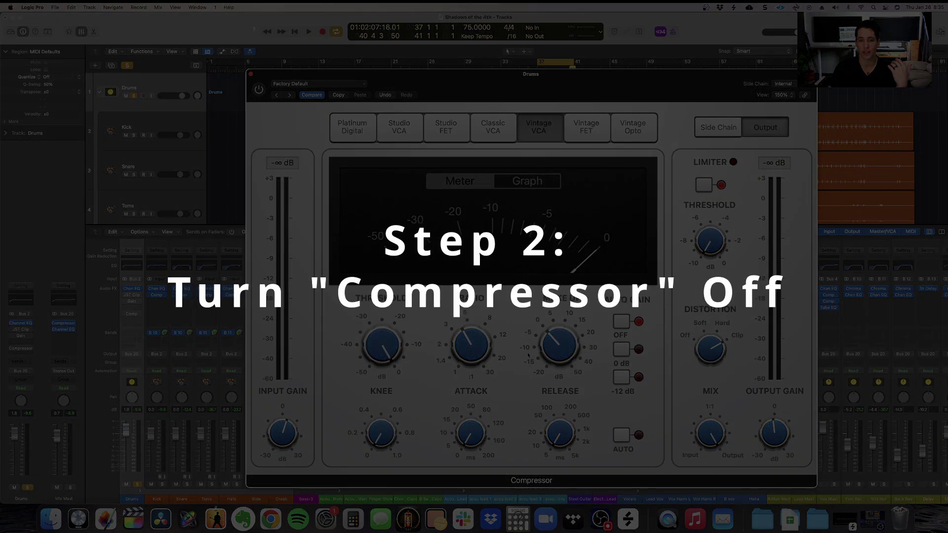
{"action": "left_click_drag", "start_coordinate": [471, 346], "coordinate": [491, 398]}
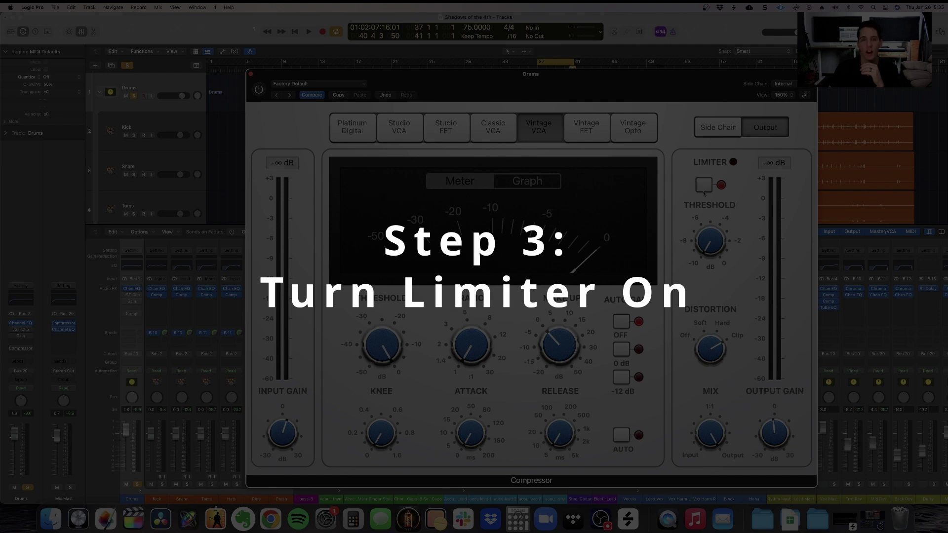
{"action": "mouse_move", "coordinate": [709, 243]}
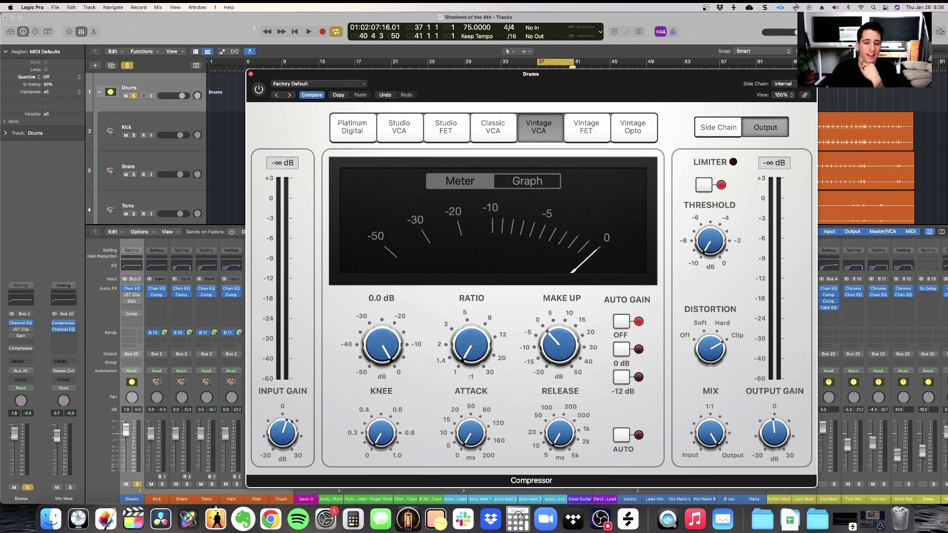
Set the Compressor's Input Gain to +3.5 dB and Output Gain to -1.0 dB.
{"action": "left_click_drag", "start_coordinate": [286, 440], "coordinate": [286, 442]}
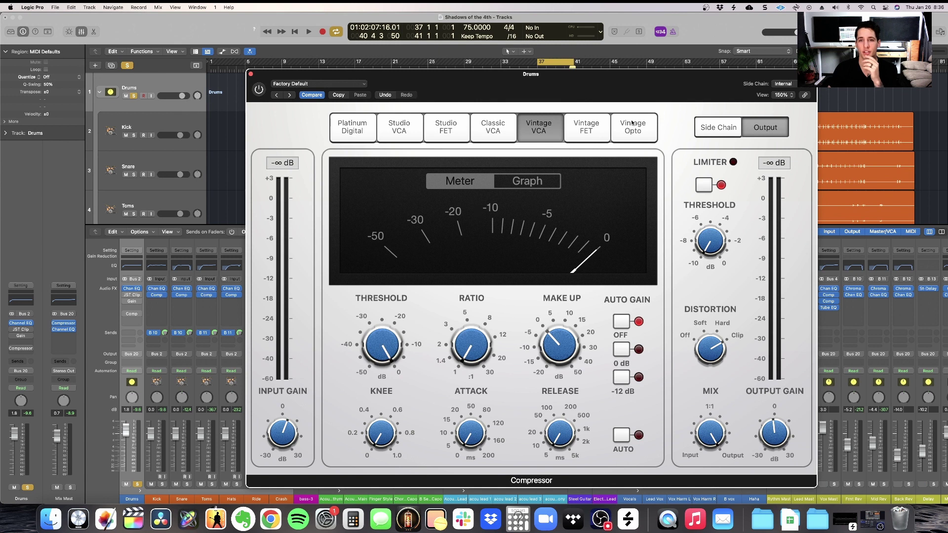
{"action": "left_click_drag", "start_coordinate": [652, 91], "coordinate": [610, 106]}
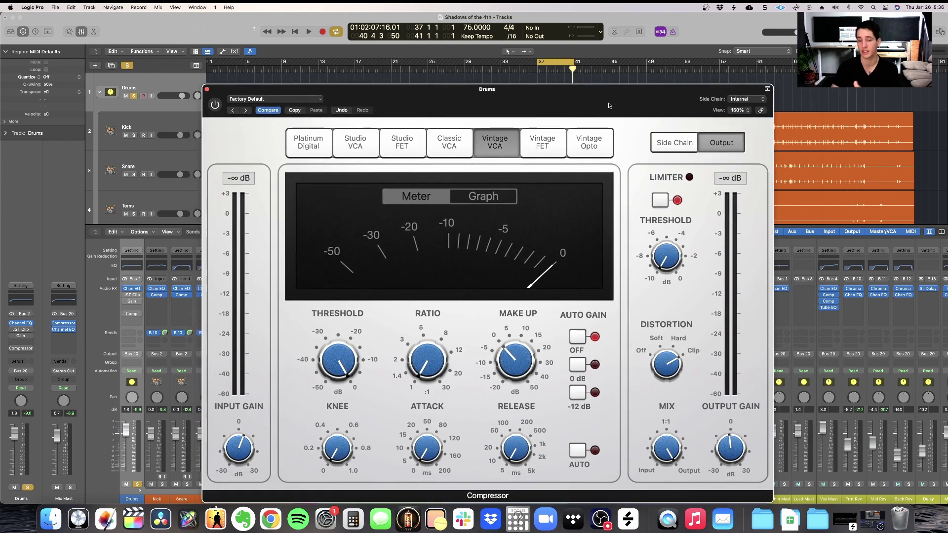
{"action": "left_click_drag", "start_coordinate": [731, 451], "coordinate": [733, 454]}
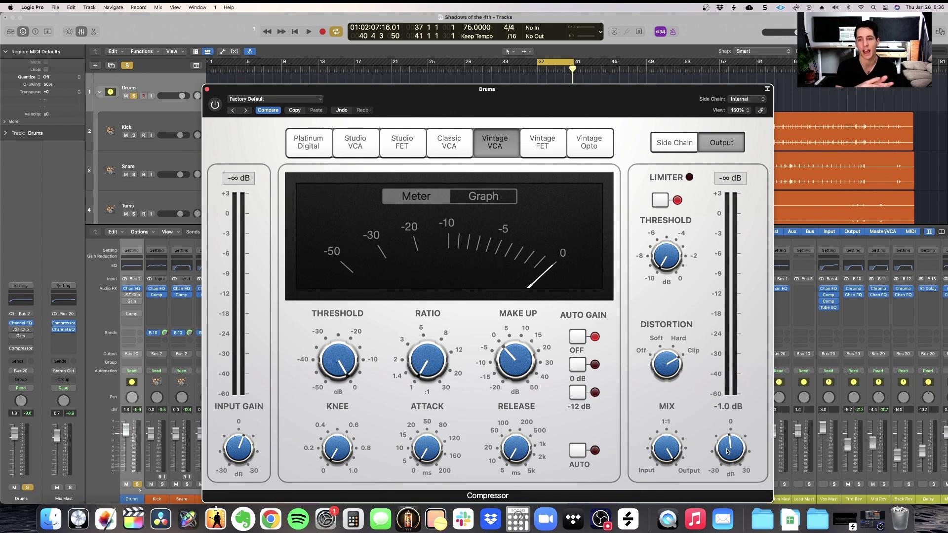
Reposition the Compressor window and reopen the Drums JST Clip and Gain windows alongside it.
{"action": "left_click_drag", "start_coordinate": [621, 95], "coordinate": [671, 82]}
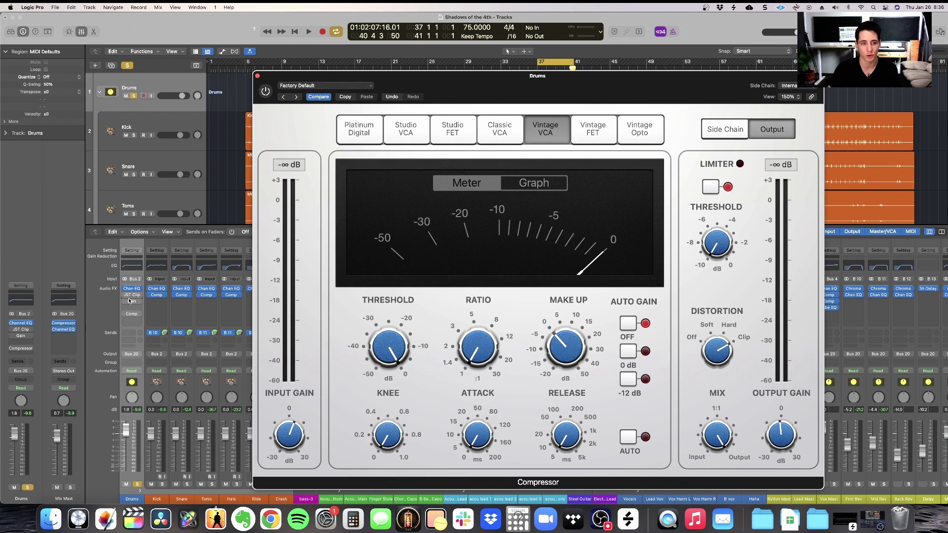
{"action": "mouse_move", "coordinate": [125, 296]}
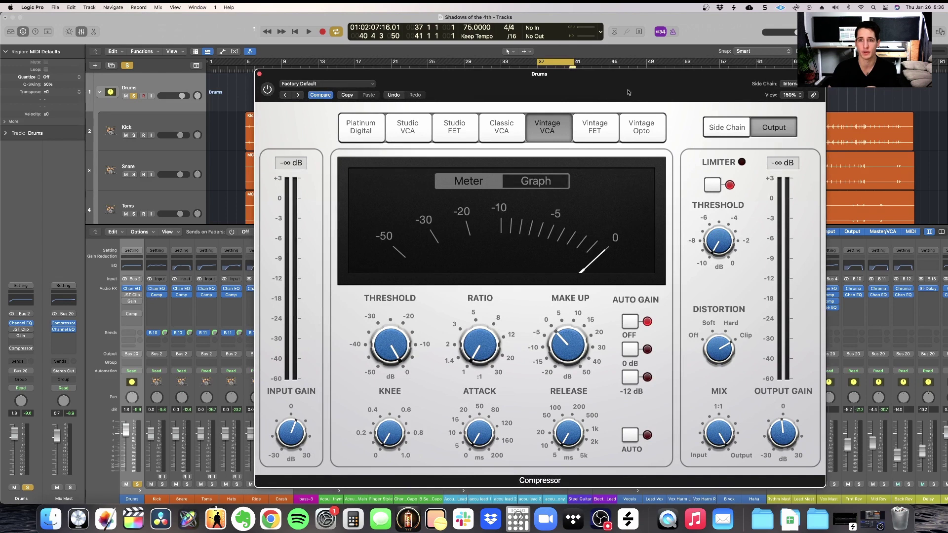
{"action": "mouse_move", "coordinate": [629, 72]}
{"action": "left_mouse_down"}
{"action": "mouse_move", "coordinate": [599, 87]}
{"action": "mouse_move", "coordinate": [633, 88]}
{"action": "left_mouse_up"}
{"action": "key", "text": "v"}
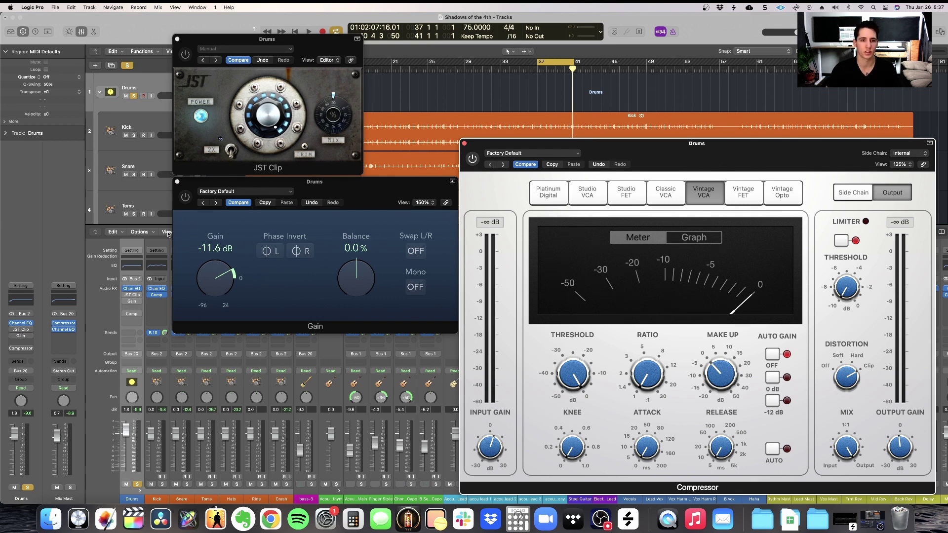
Play the drums to compare JST Clip against the Compressor clipper, then select Vintage VCA.
{"action": "key", "text": "space"}
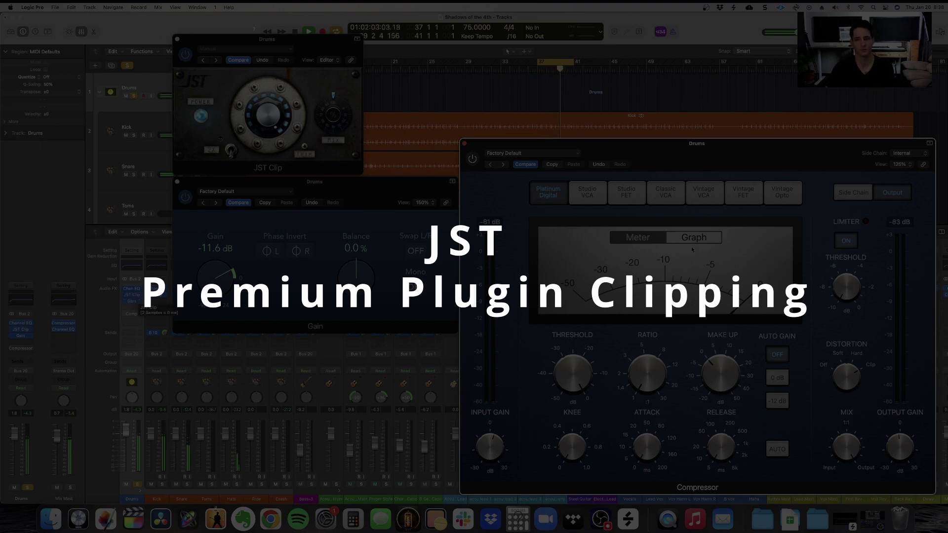
{"action": "left_click", "coordinate": [714, 195]}
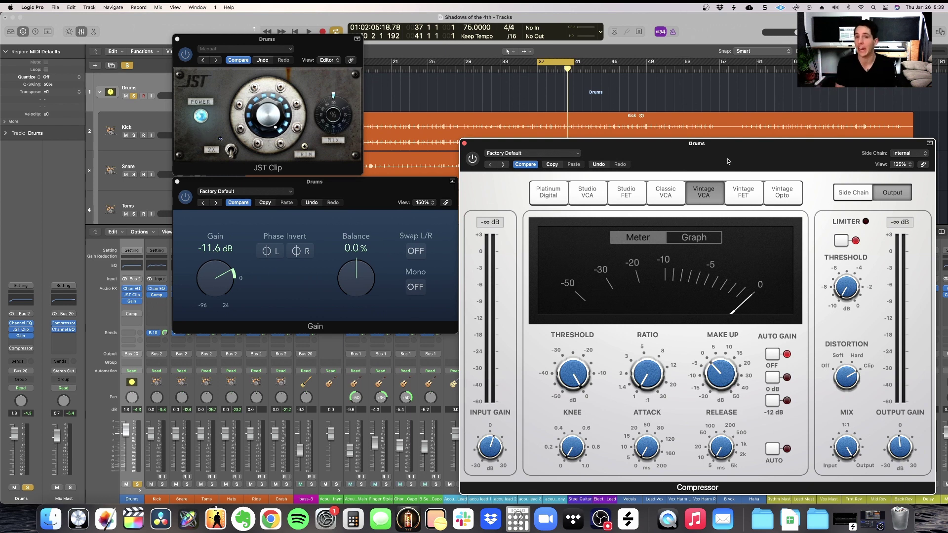
Close the Gain, JST Clip and Compressor plugin windows on the Drums bus.
{"action": "left_click", "coordinate": [177, 181]}
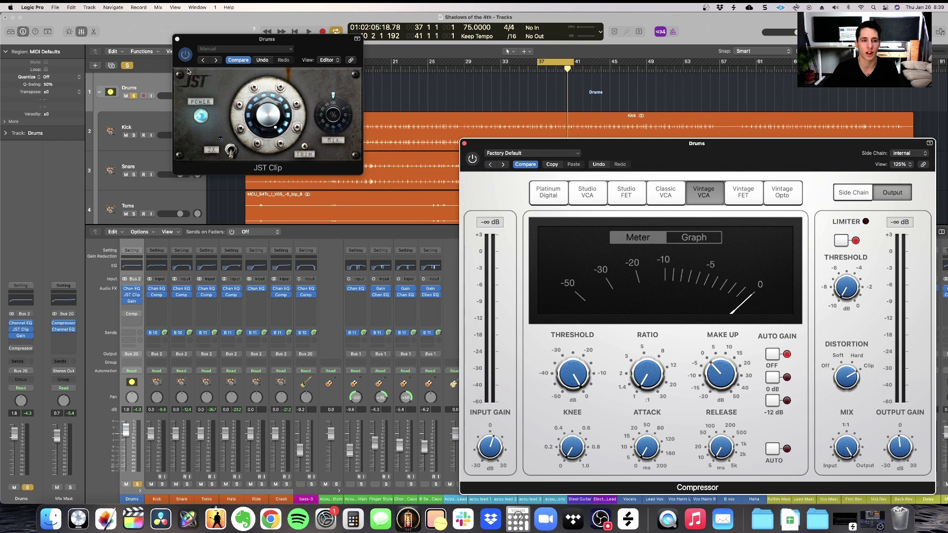
{"action": "left_click", "coordinate": [177, 39]}
{"action": "left_click_drag", "start_coordinate": [631, 151], "coordinate": [522, 129]}
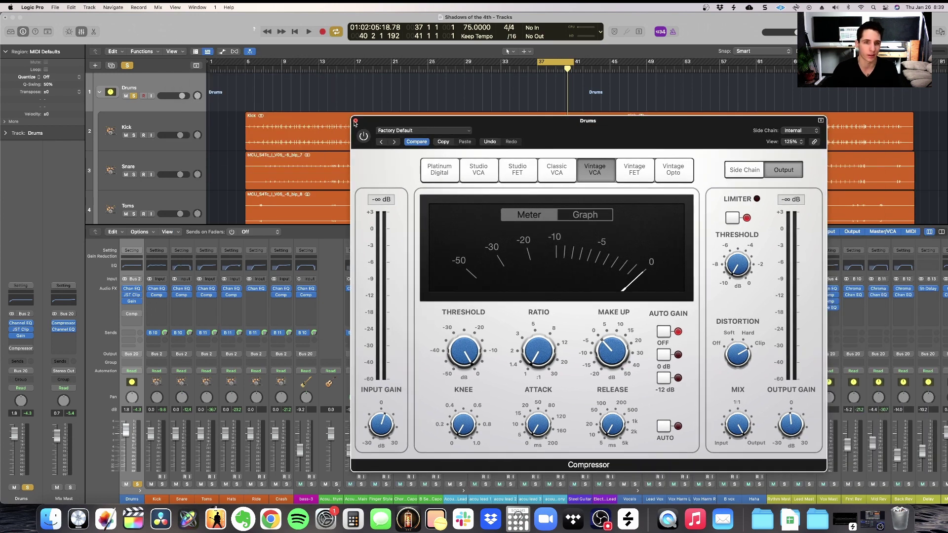
{"action": "left_click", "coordinate": [355, 120]}
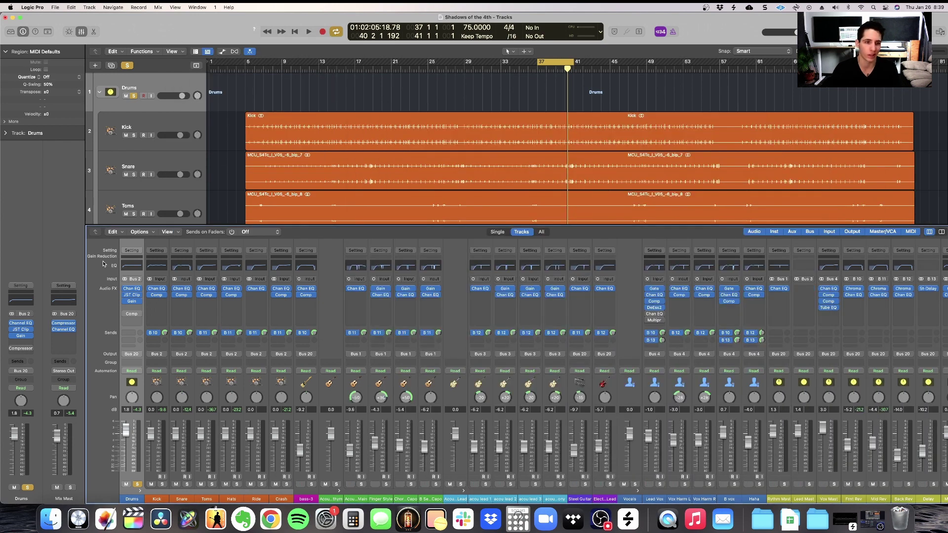
Briefly reopen the Drums bus Compressor, then close it again.
{"action": "left_click", "coordinate": [132, 314]}
{"action": "left_click_drag", "start_coordinate": [659, 121], "coordinate": [559, 98]}
{"action": "mouse_move", "coordinate": [640, 364]}
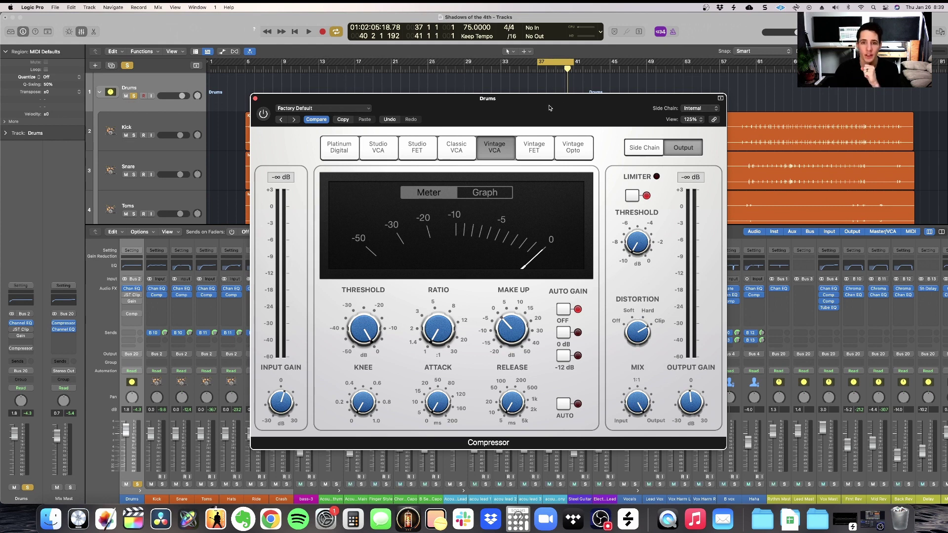
{"action": "left_click_drag", "start_coordinate": [548, 104], "coordinate": [574, 102]}
{"action": "left_click", "coordinate": [280, 98]}
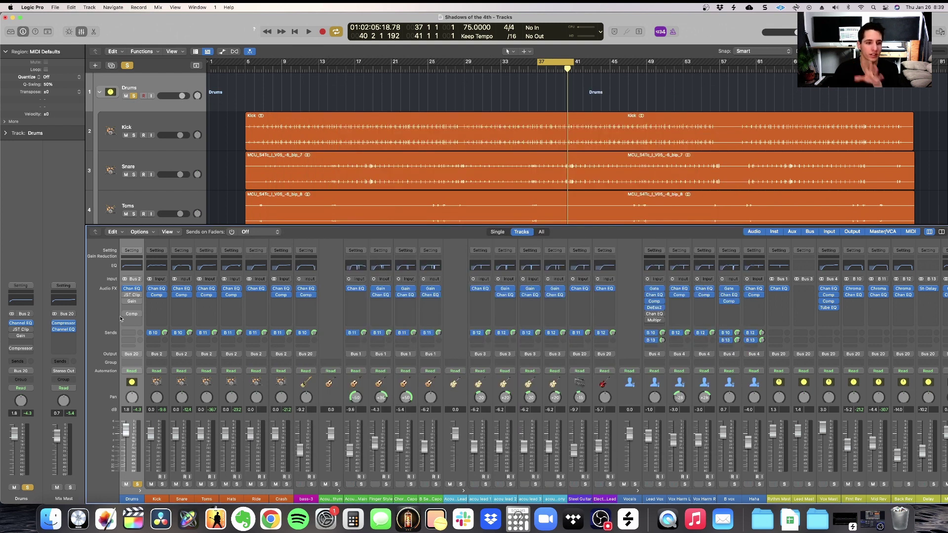
{"action": "mouse_move", "coordinate": [133, 316]}
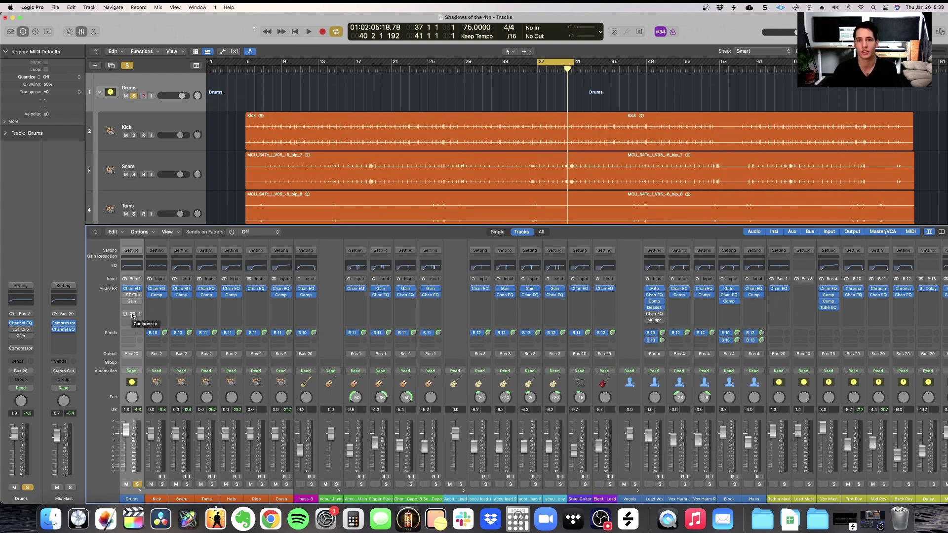